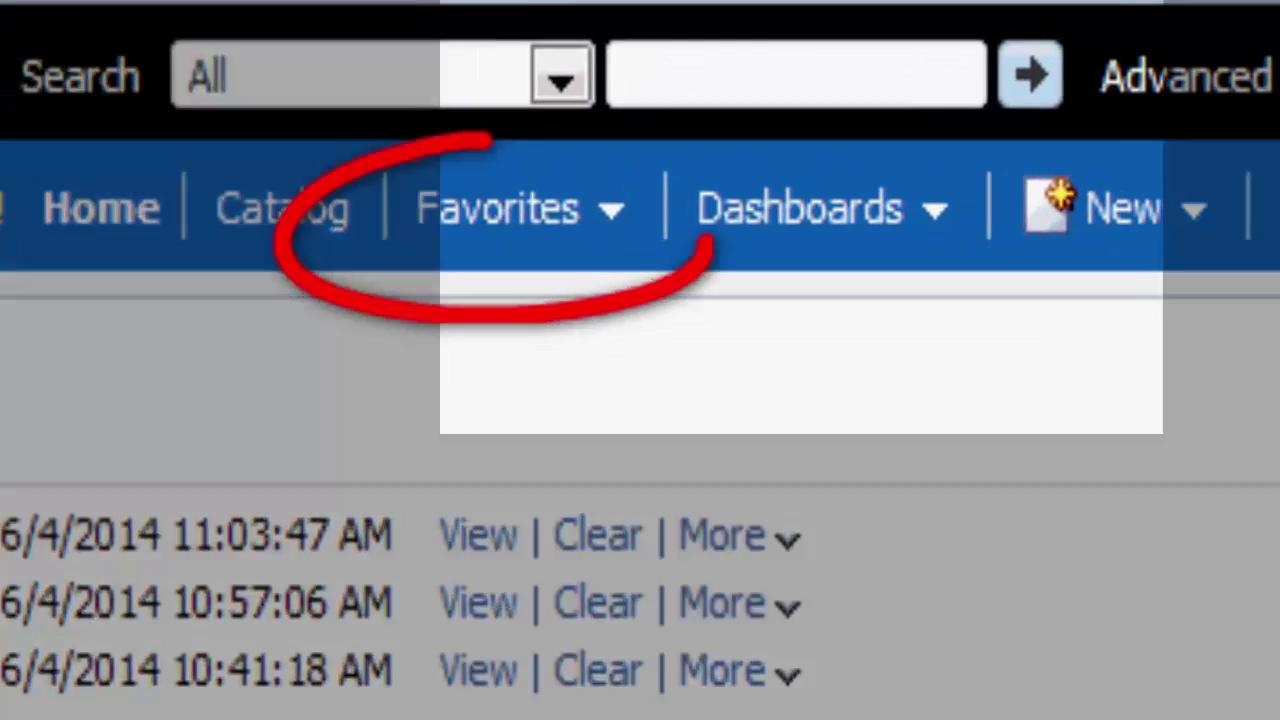
- Set the catalog search type to Analysis and search for 'revenue by country'
left_click(859, 22)
left_click(400, 290)
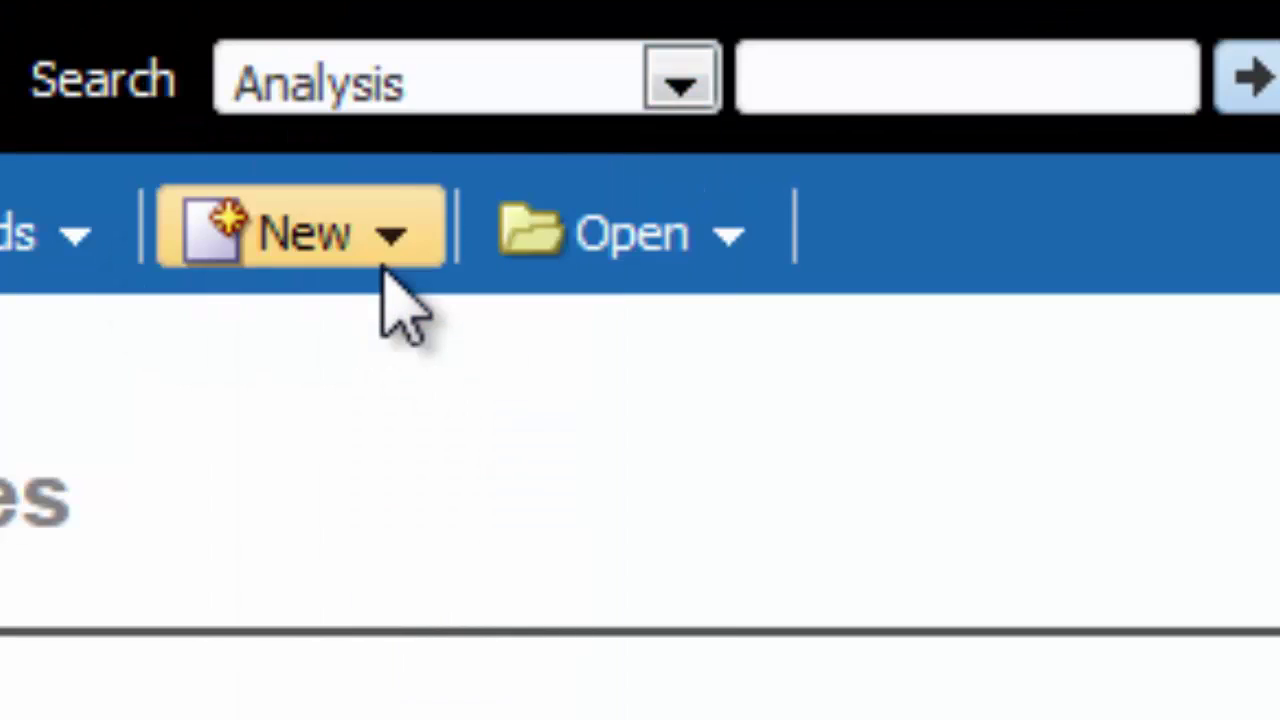
left_click(843, 95)
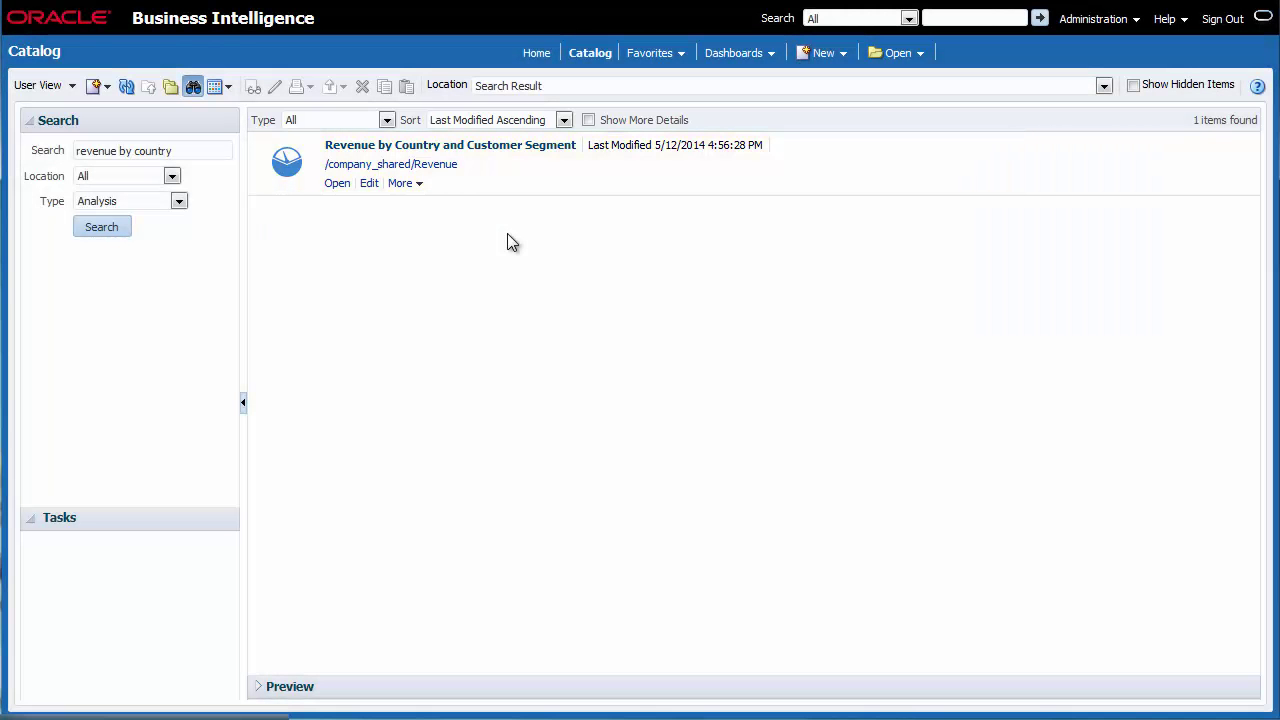
- Edit the Revenue by Country and Customer Segment analysis from the search results
left_click(369, 183)
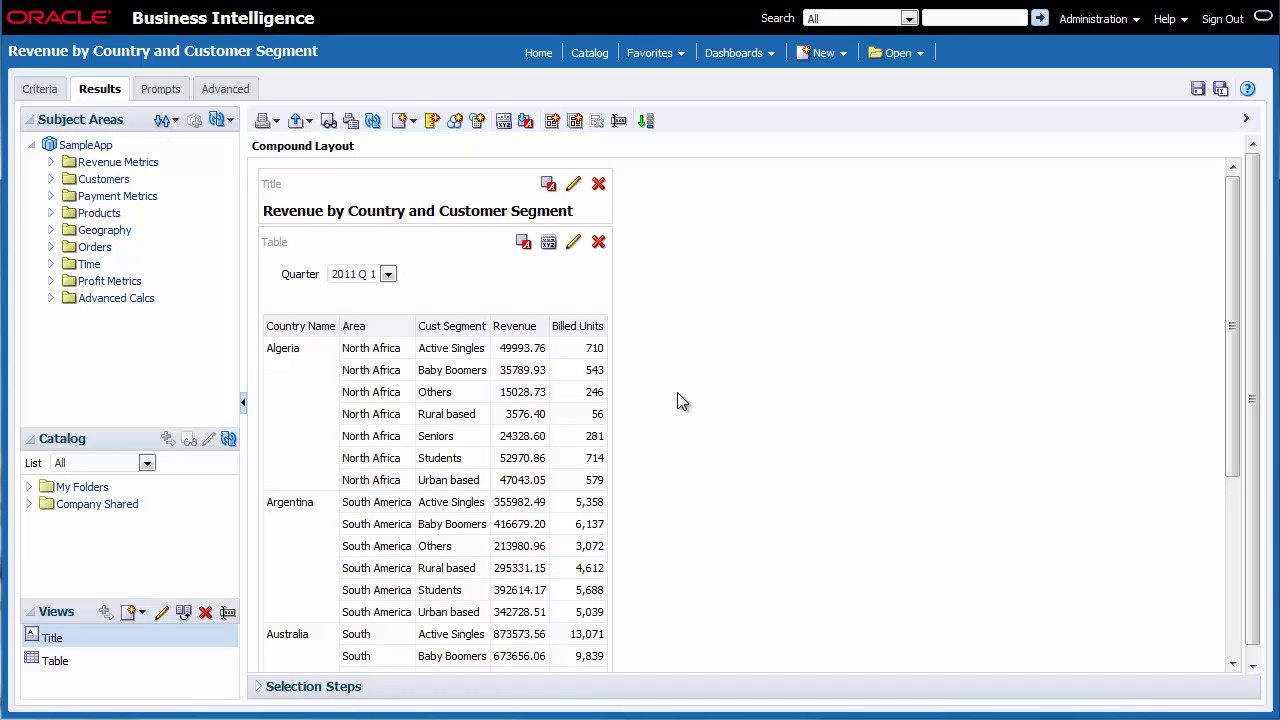
- In Country Name's column properties, enable Custom Headings and shorten the heading to 'Country'
left_click(42, 90)
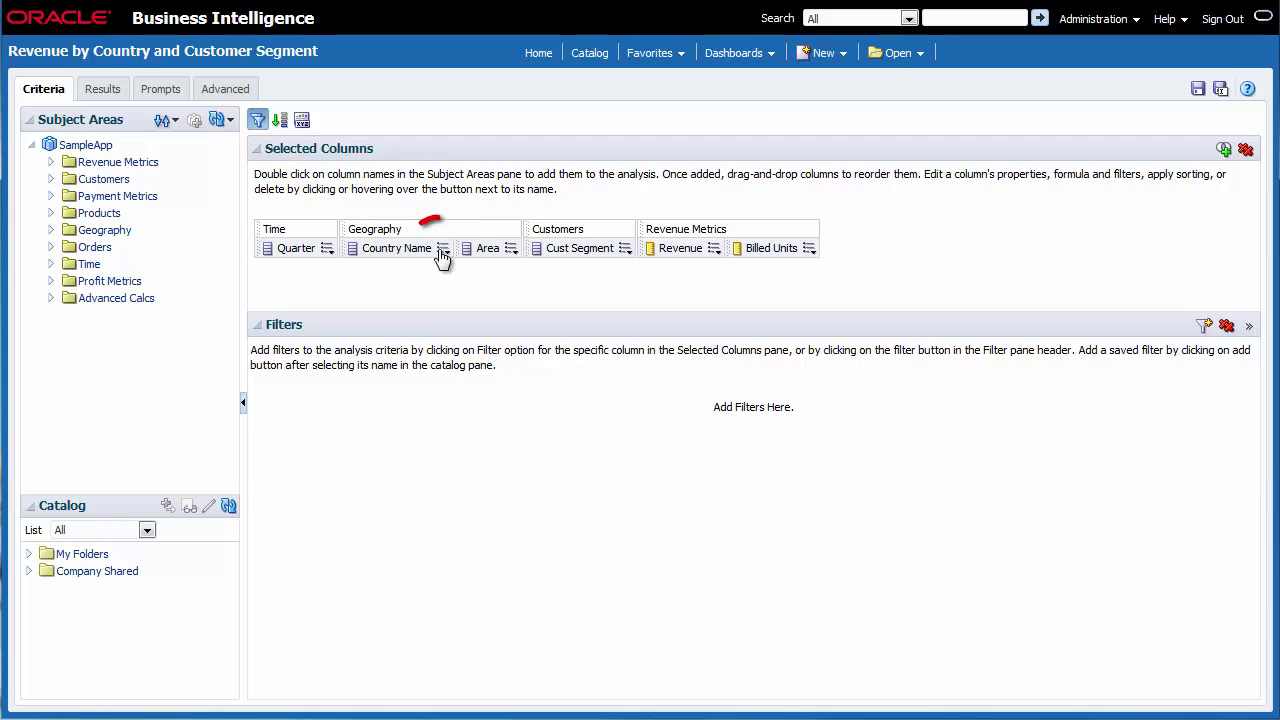
left_click(441, 256)
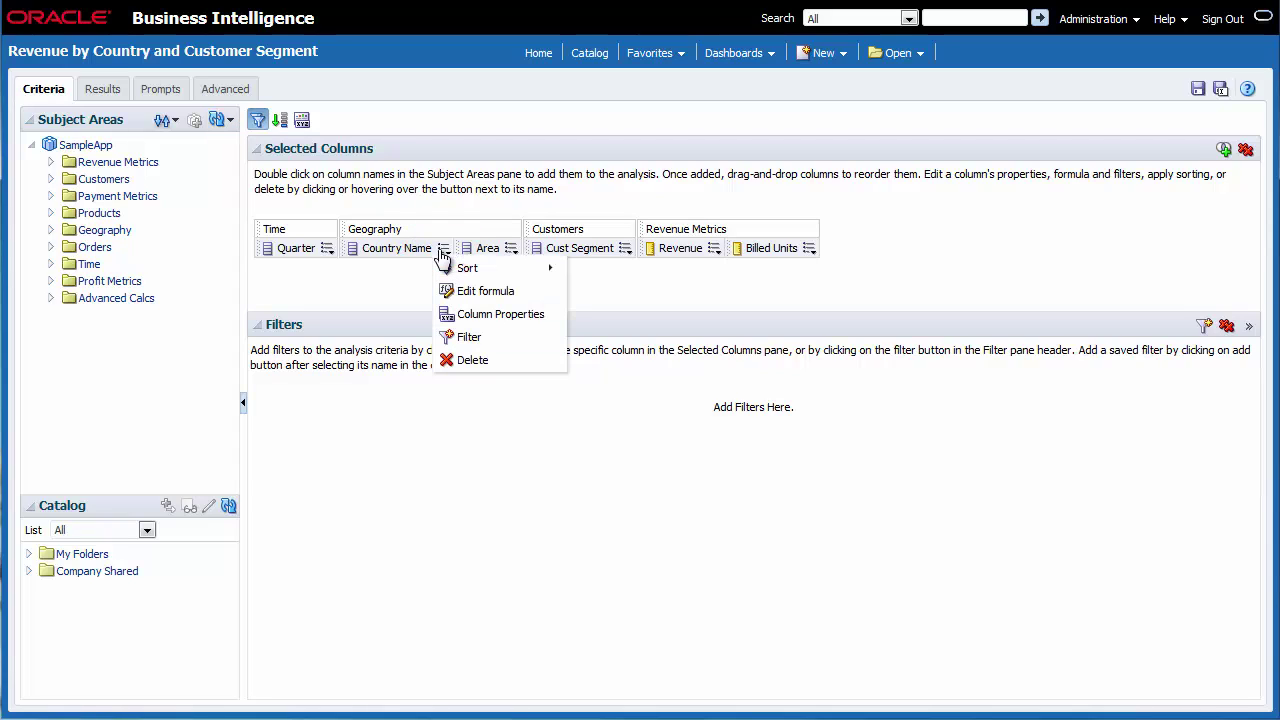
left_click(455, 313)
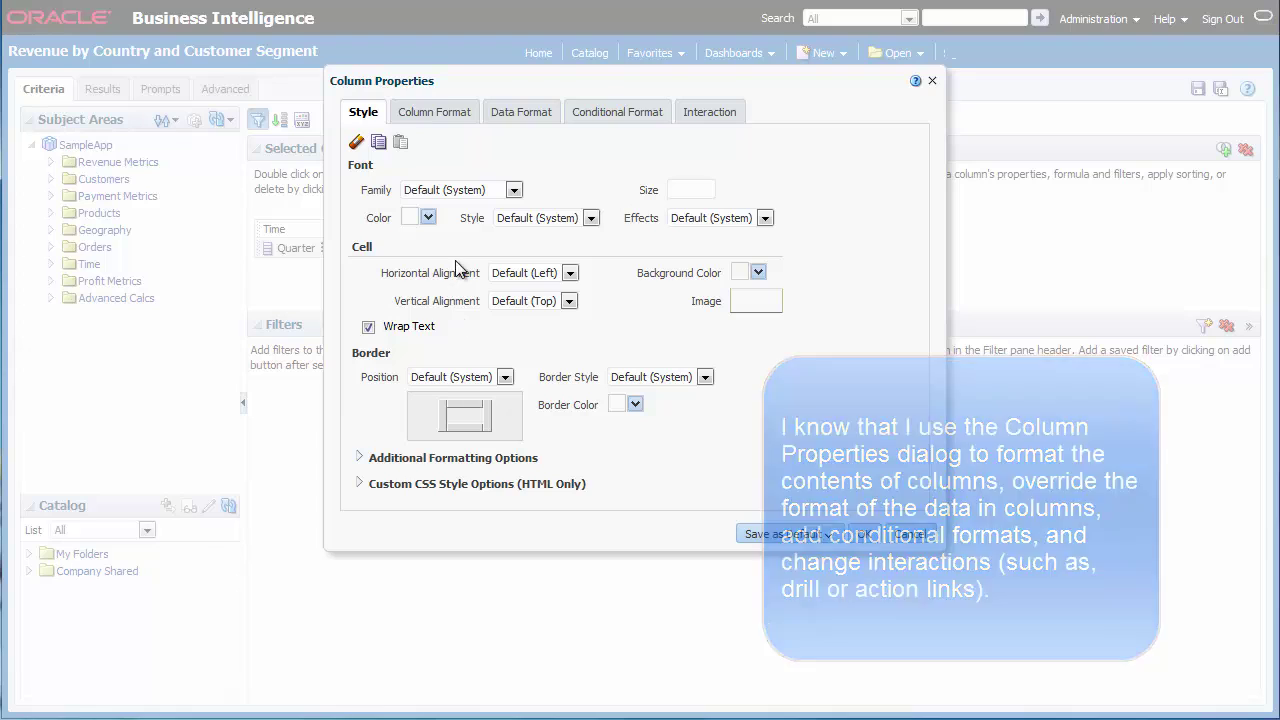
left_click(441, 115)
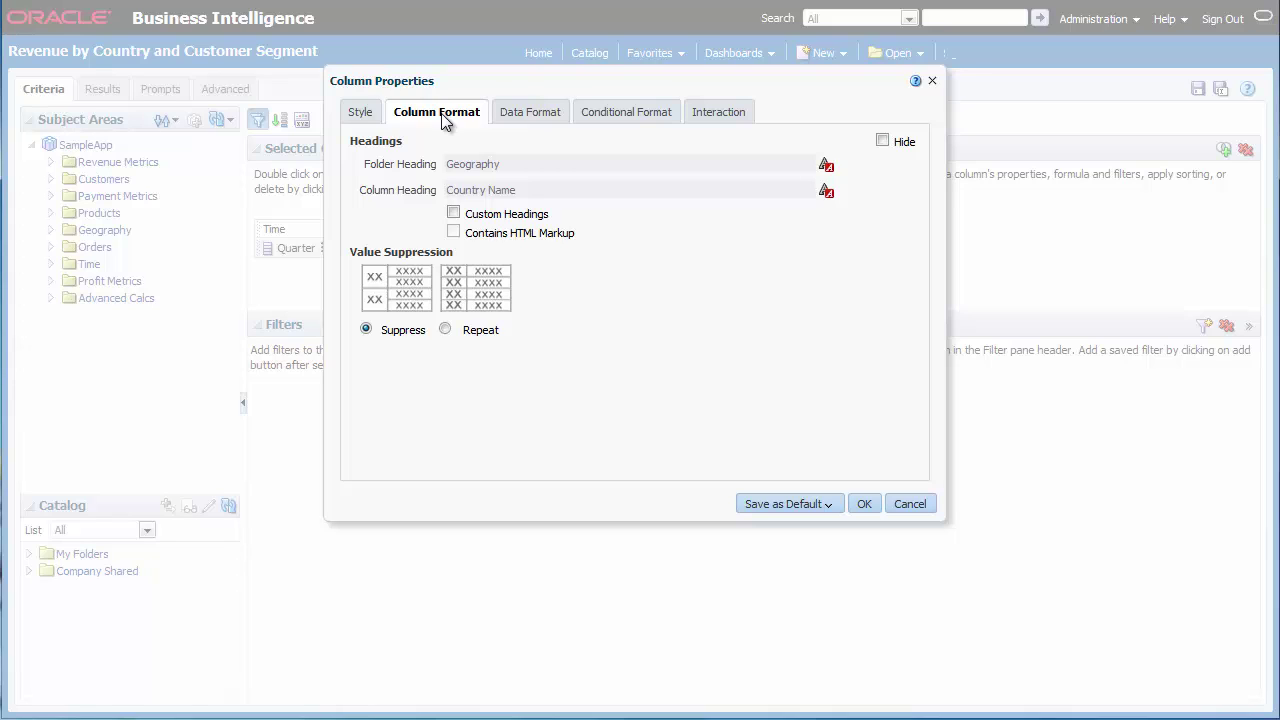
left_click(453, 213)
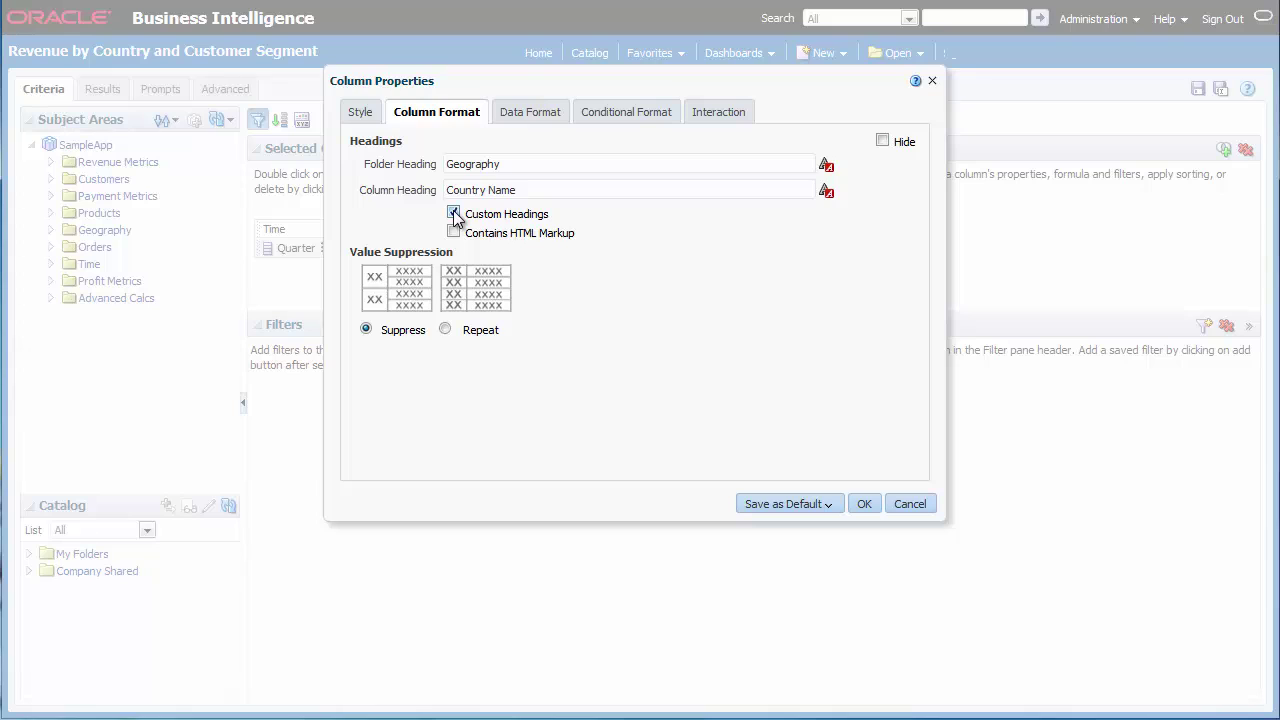
double_click(496, 195)
key("BackSpace")
- Confirm the 'Country' heading, then set the Area column's Value Suppression to Suppress
left_click(863, 503)
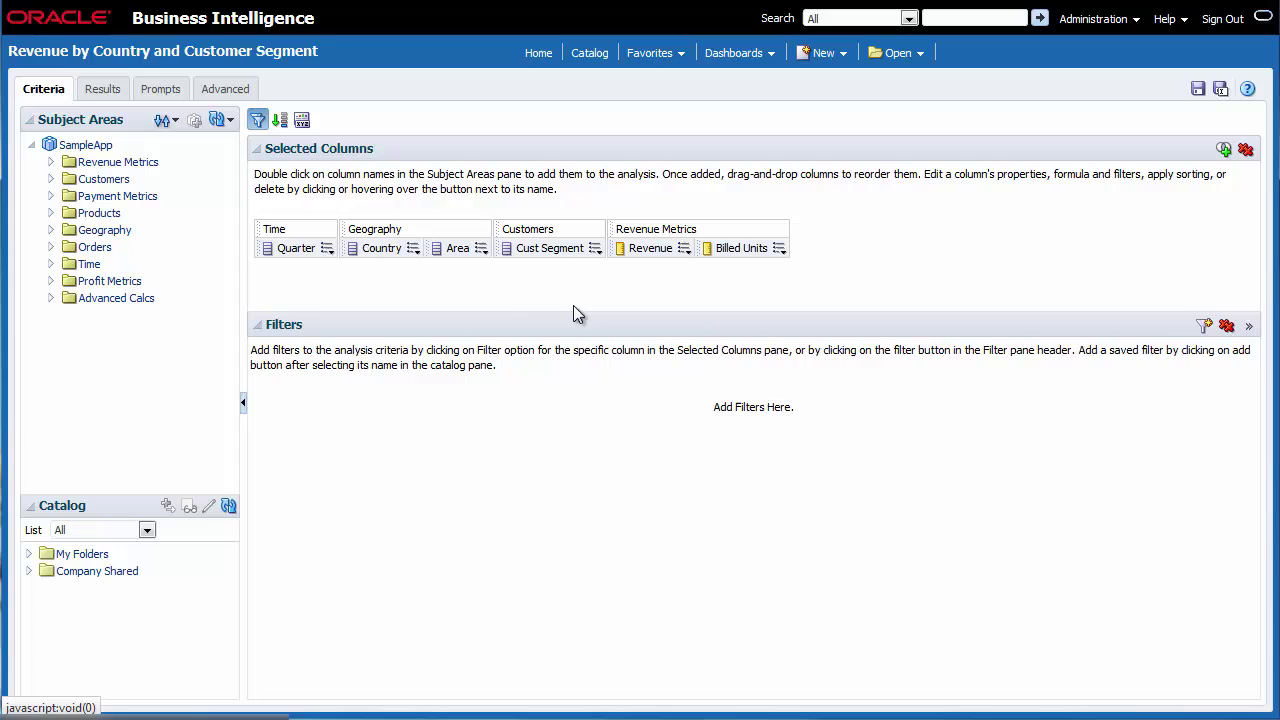
left_click(481, 248)
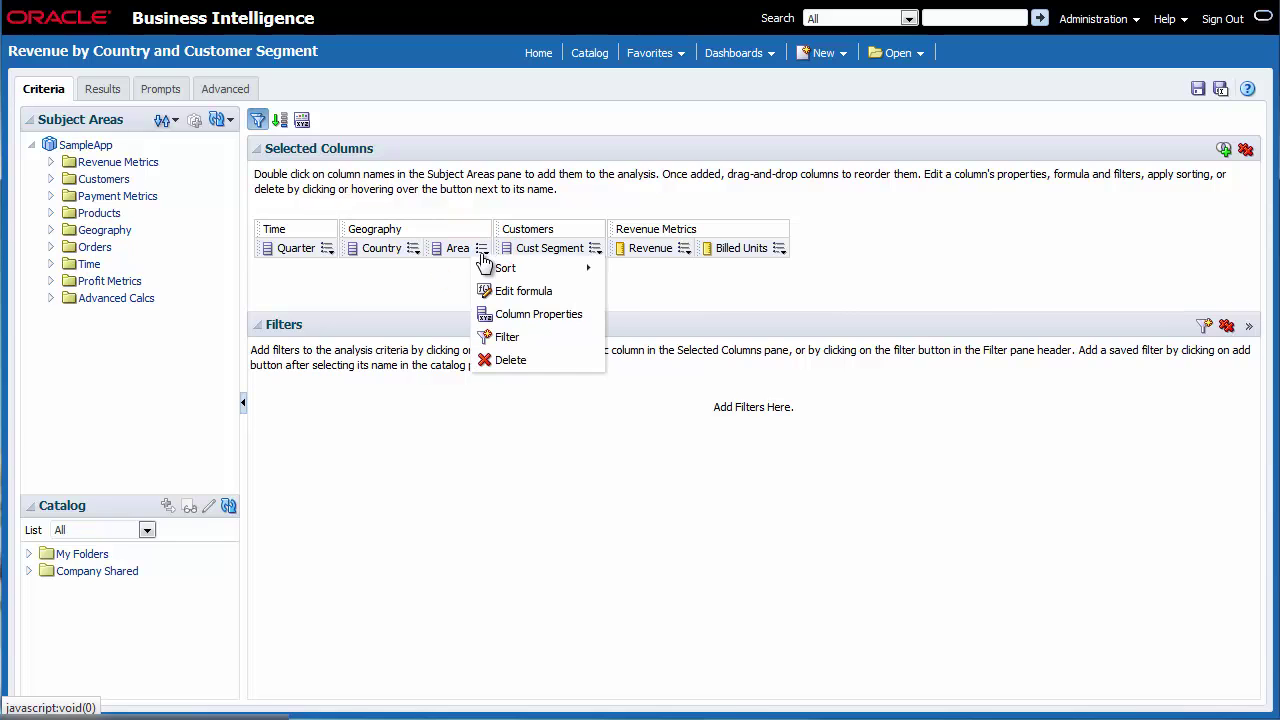
left_click(495, 314)
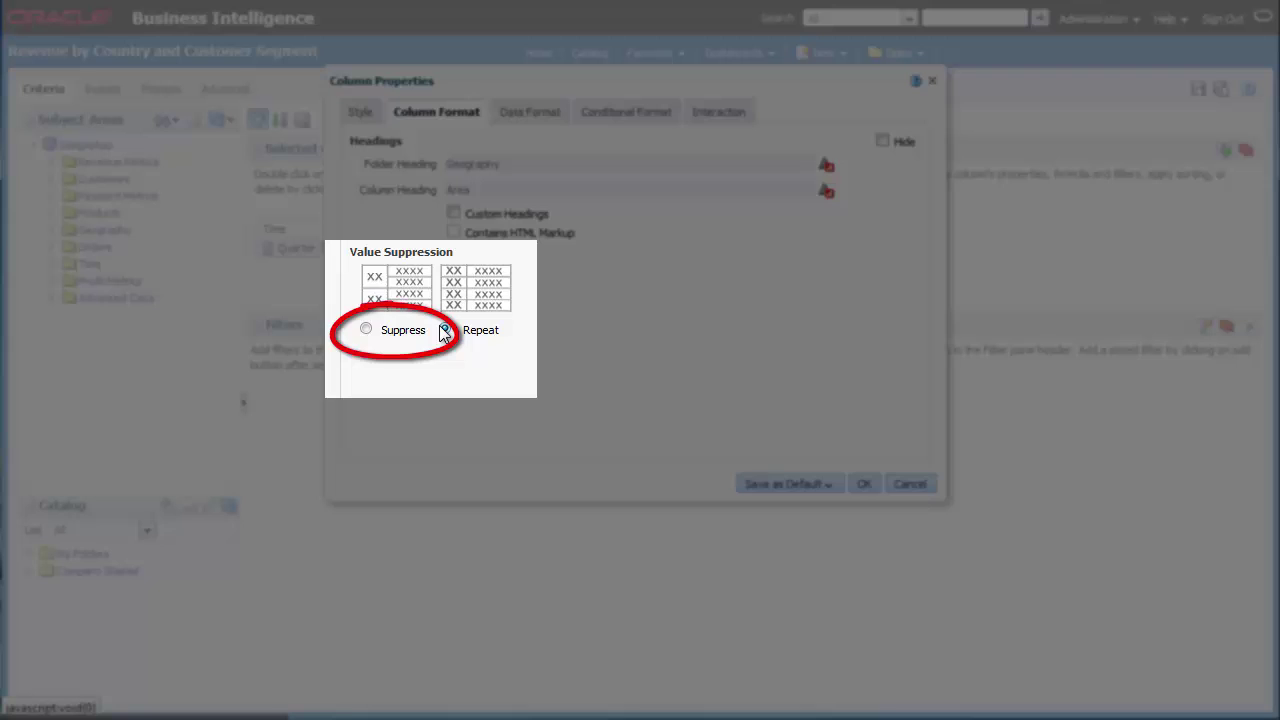
left_click(367, 330)
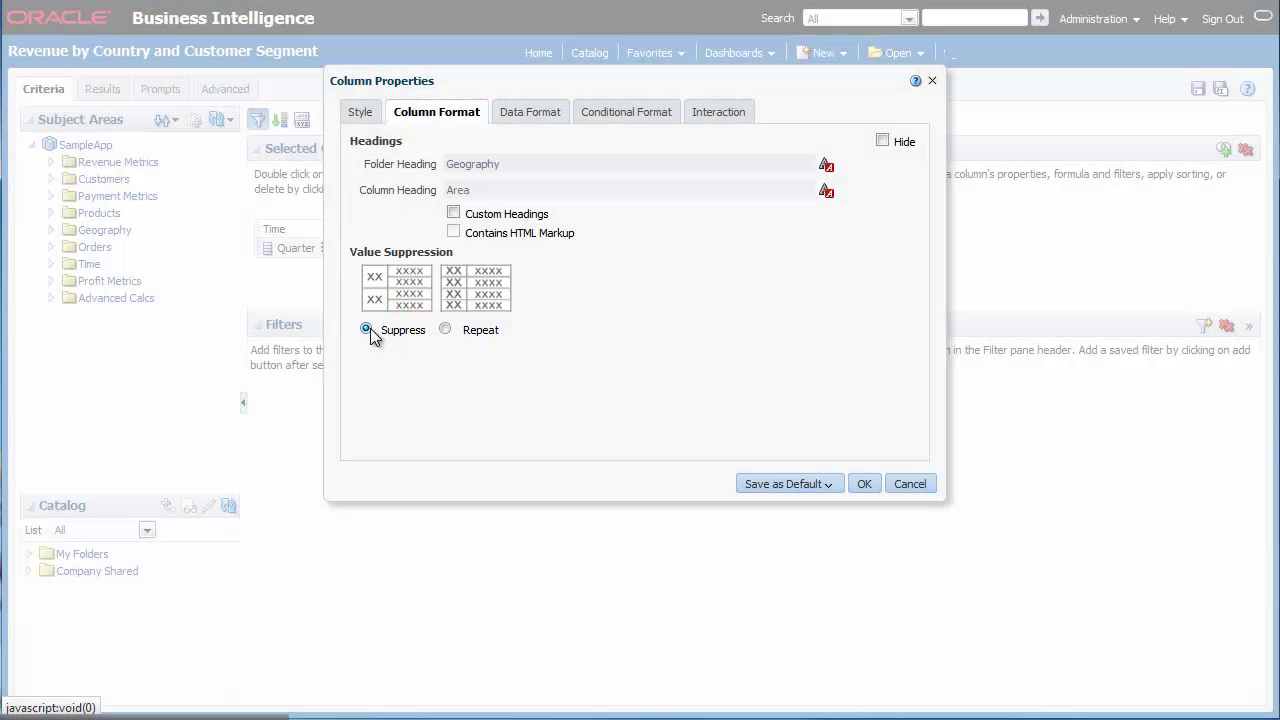
left_click(862, 483)
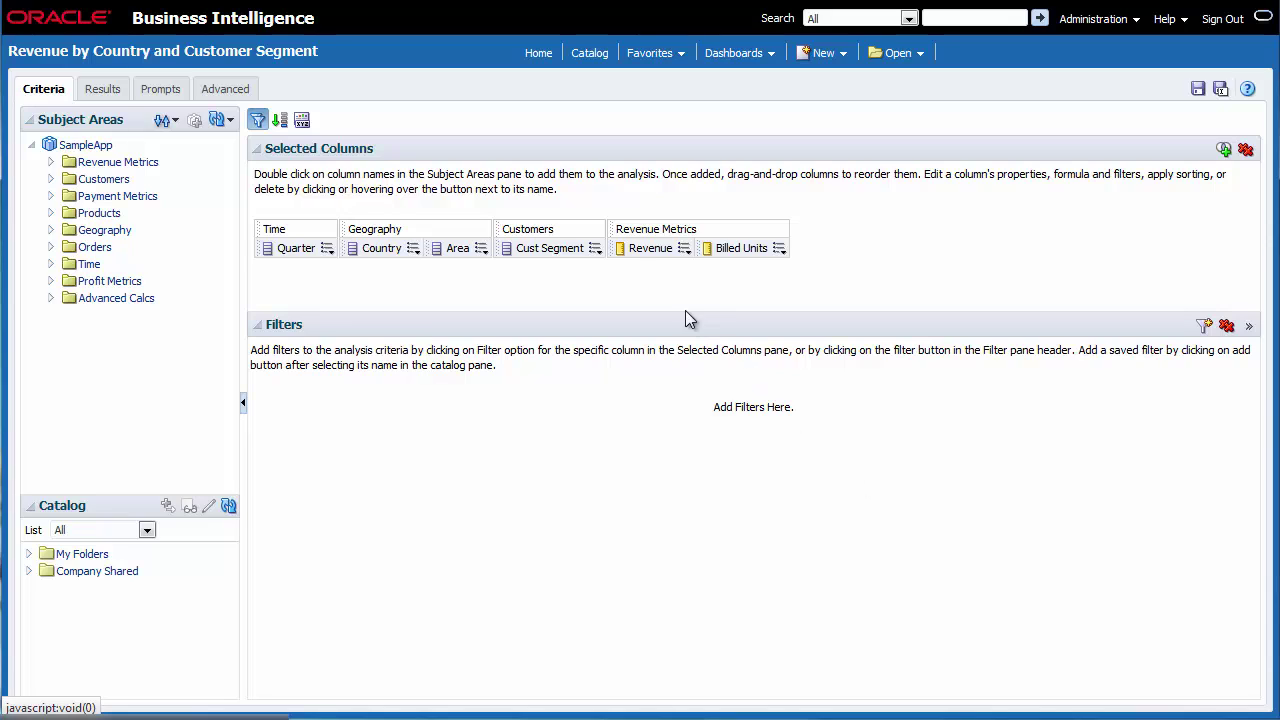
- Override Revenue's data format as Currency, $ English - United States, with 0 decimal places
left_click(684, 248)
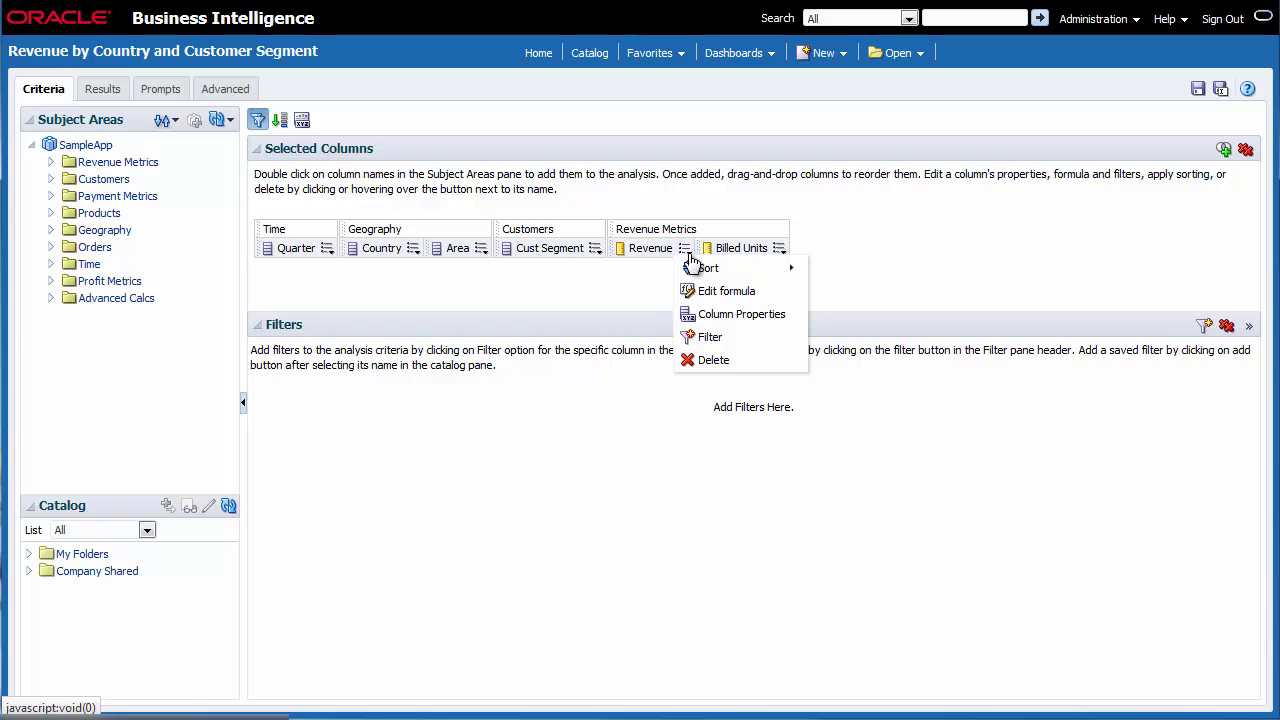
left_click(696, 315)
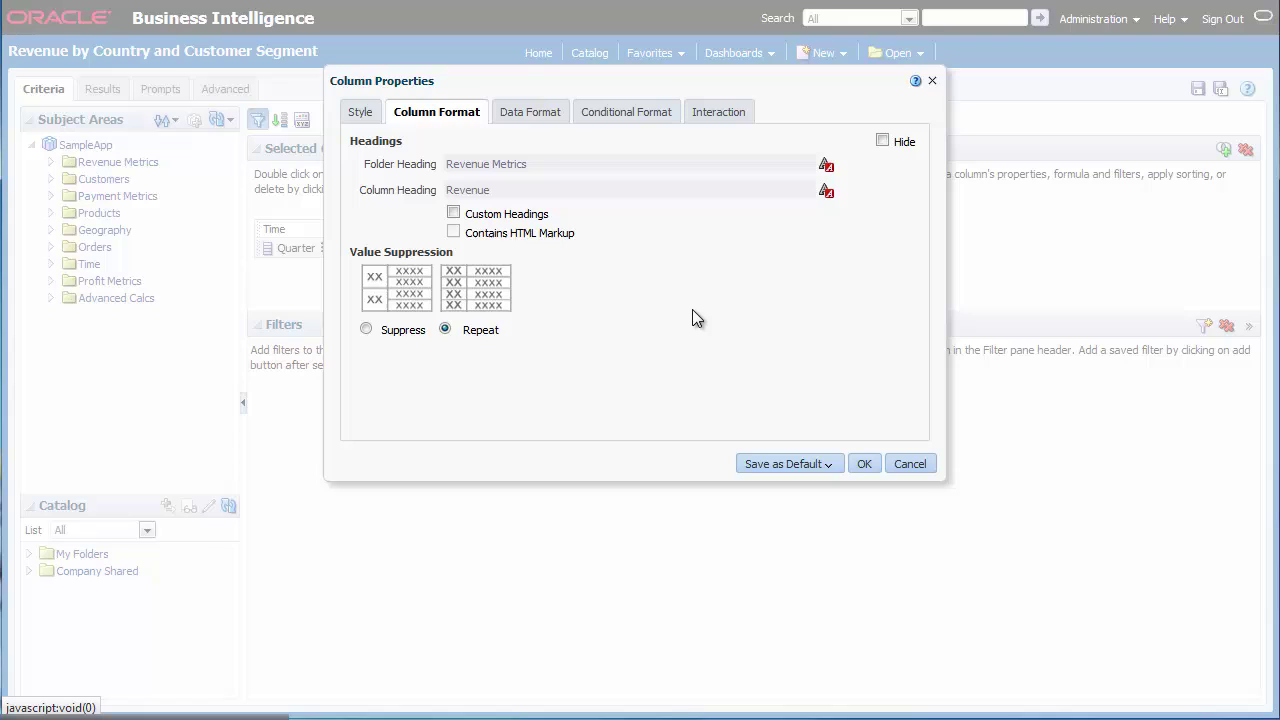
left_click(530, 112)
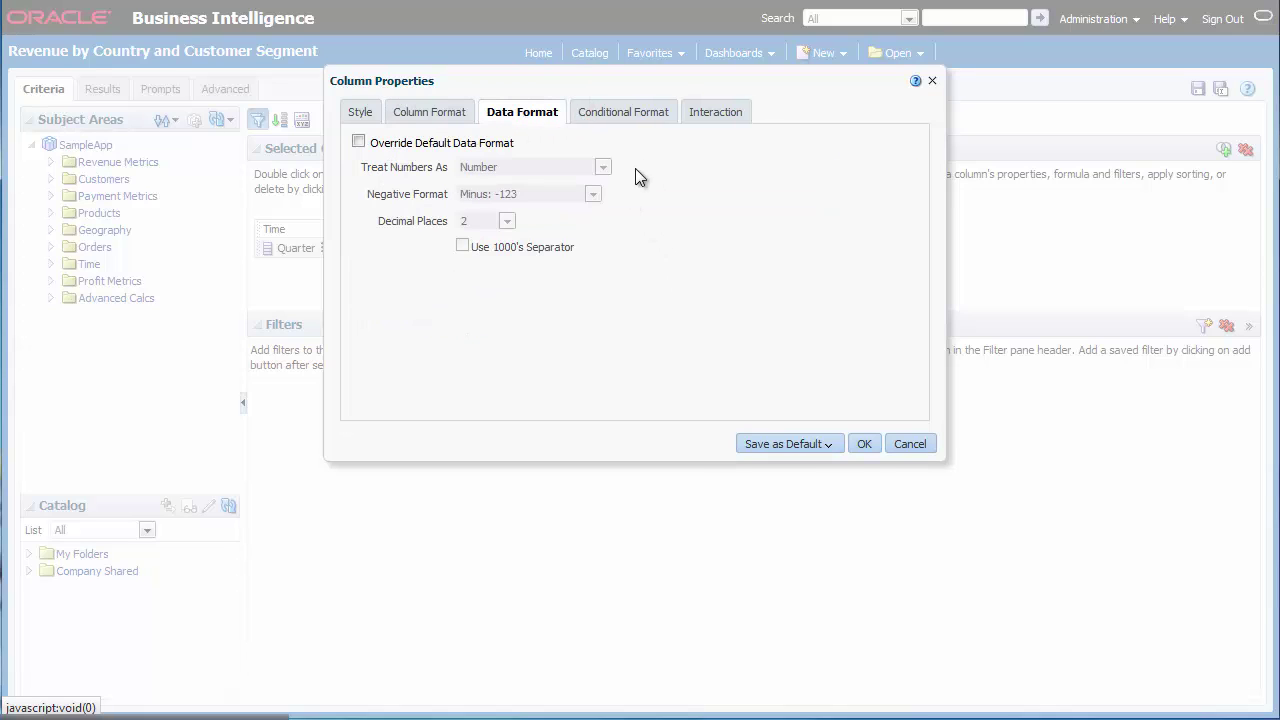
left_click(360, 142)
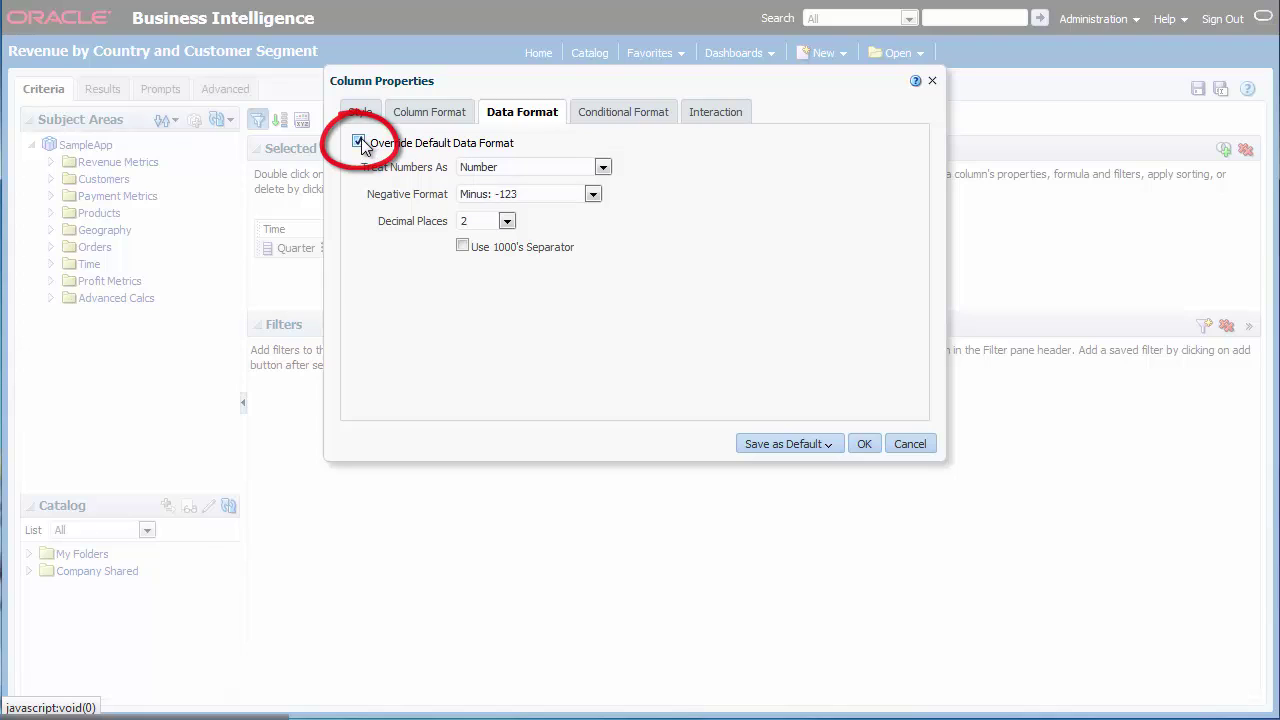
left_click(602, 166)
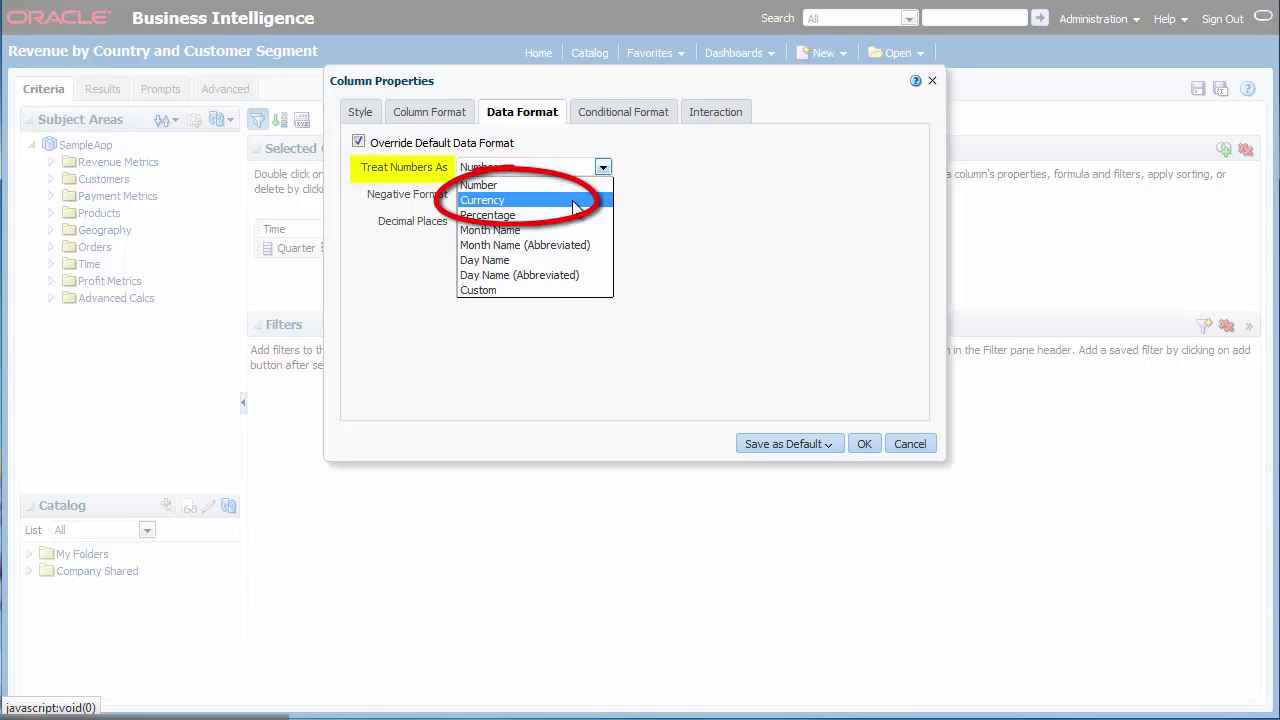
left_click(577, 200)
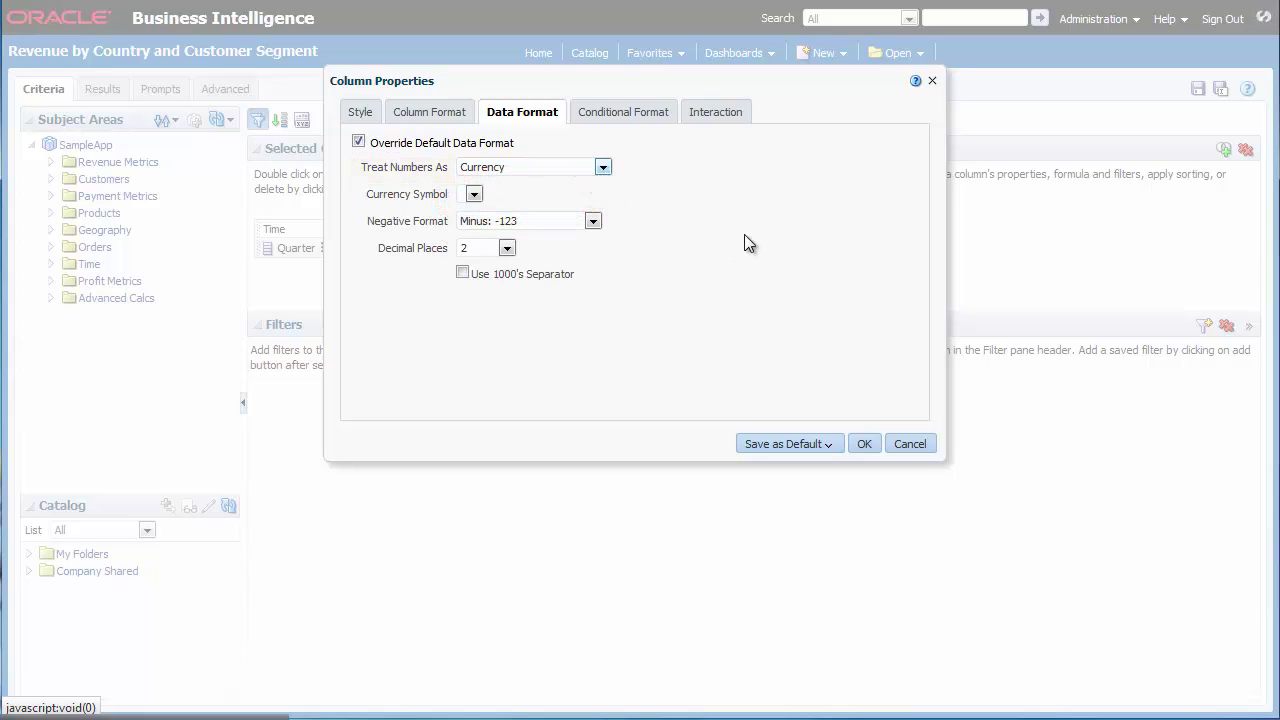
left_click(474, 194)
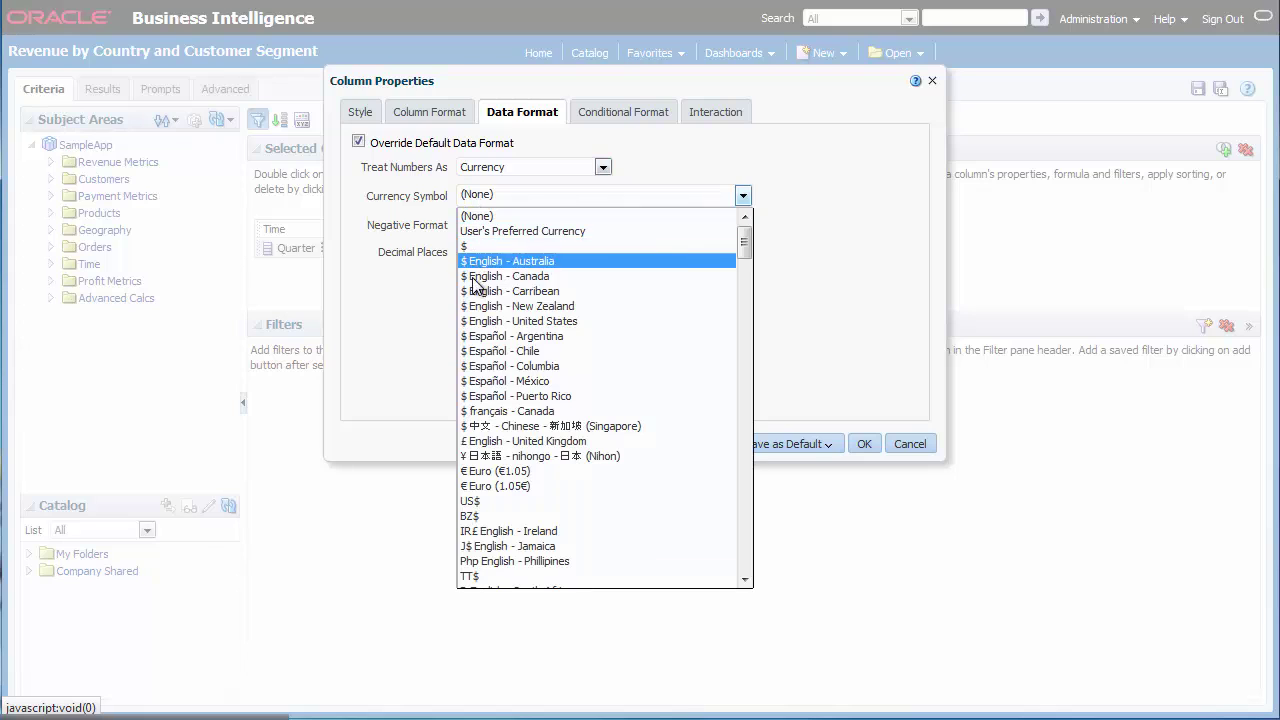
left_click(475, 320)
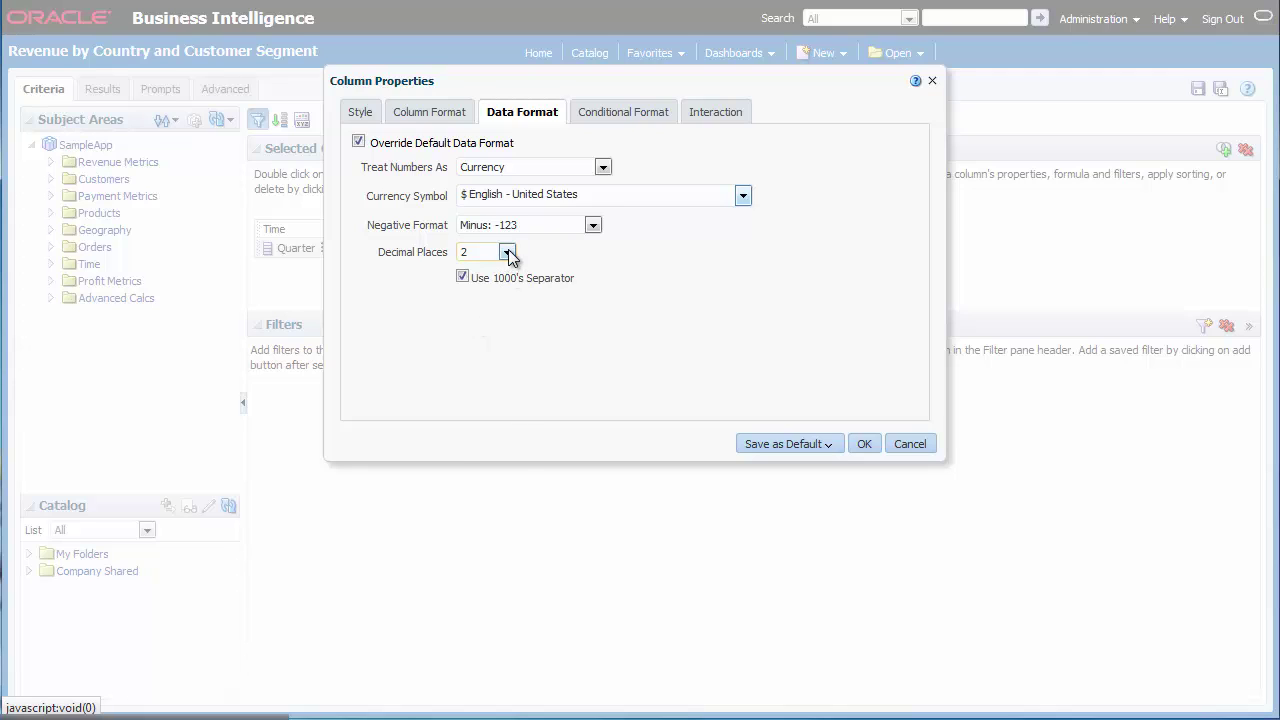
left_click(508, 251)
left_click(488, 272)
left_click(864, 443)
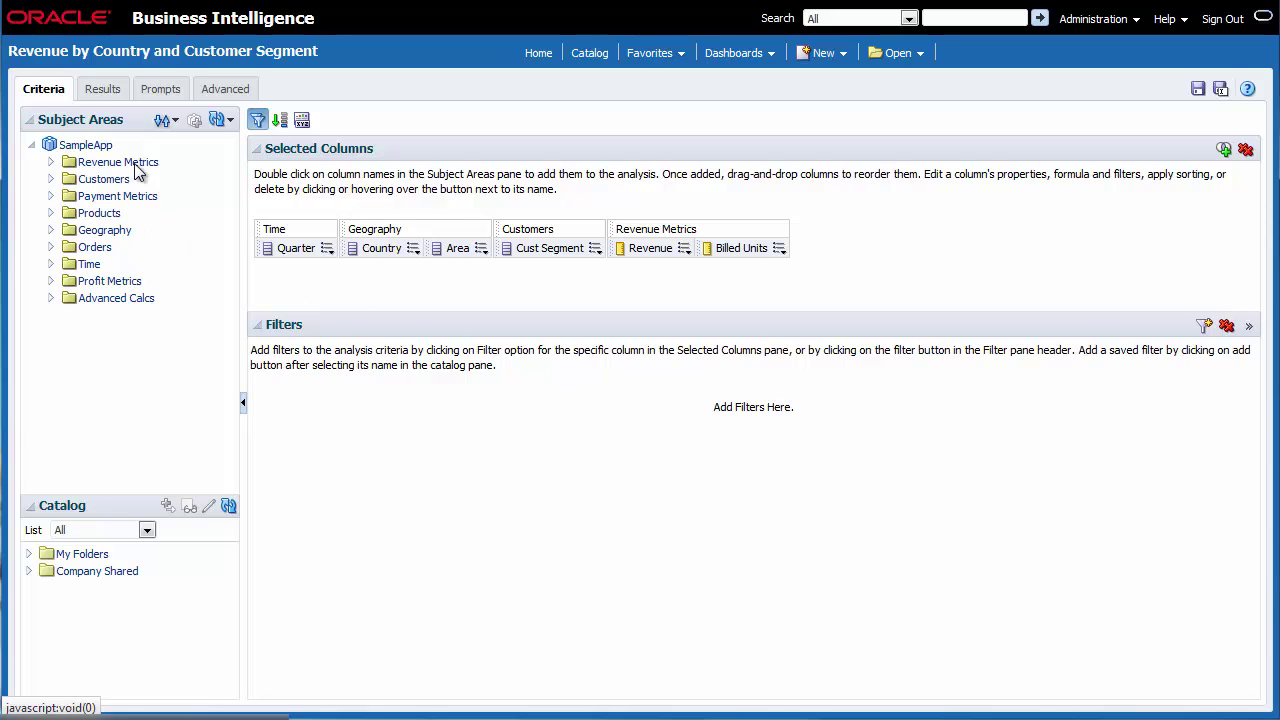
- Preview the results table with dollar Revenue, then save the analysis
left_click(101, 90)
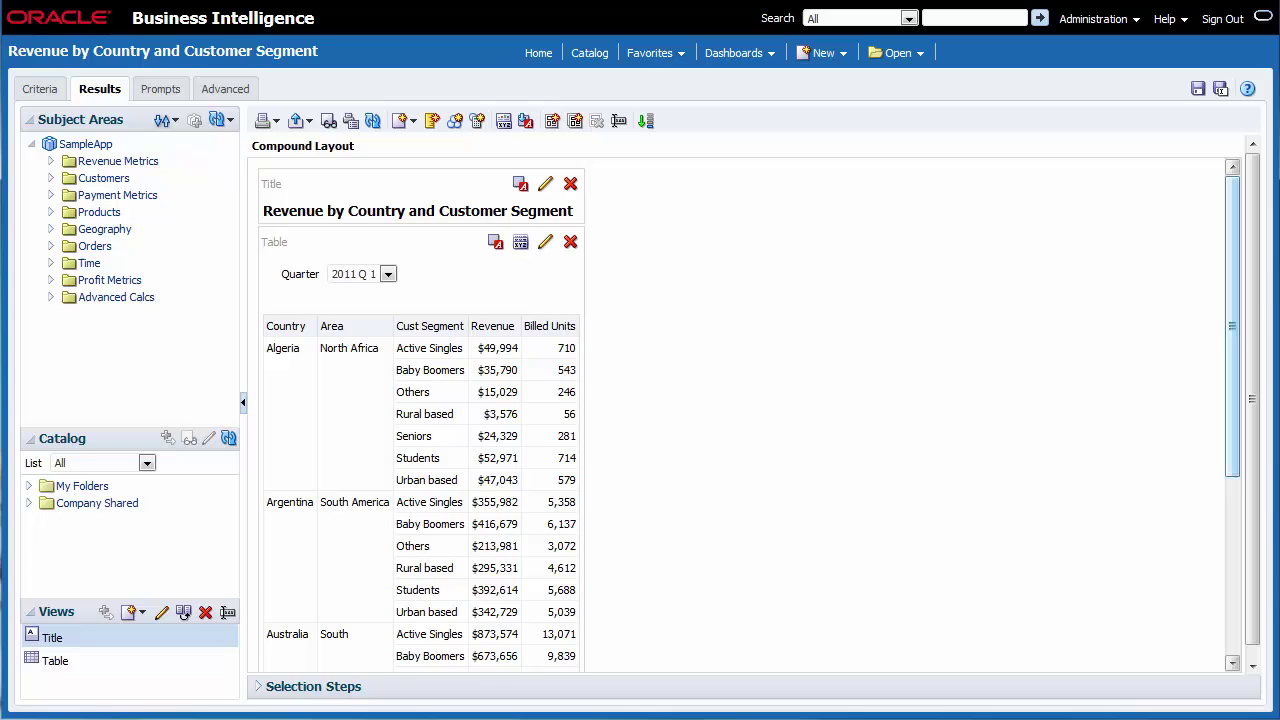
scroll(749, 413, "down", 4)
scroll(749, 413, "up", 5)
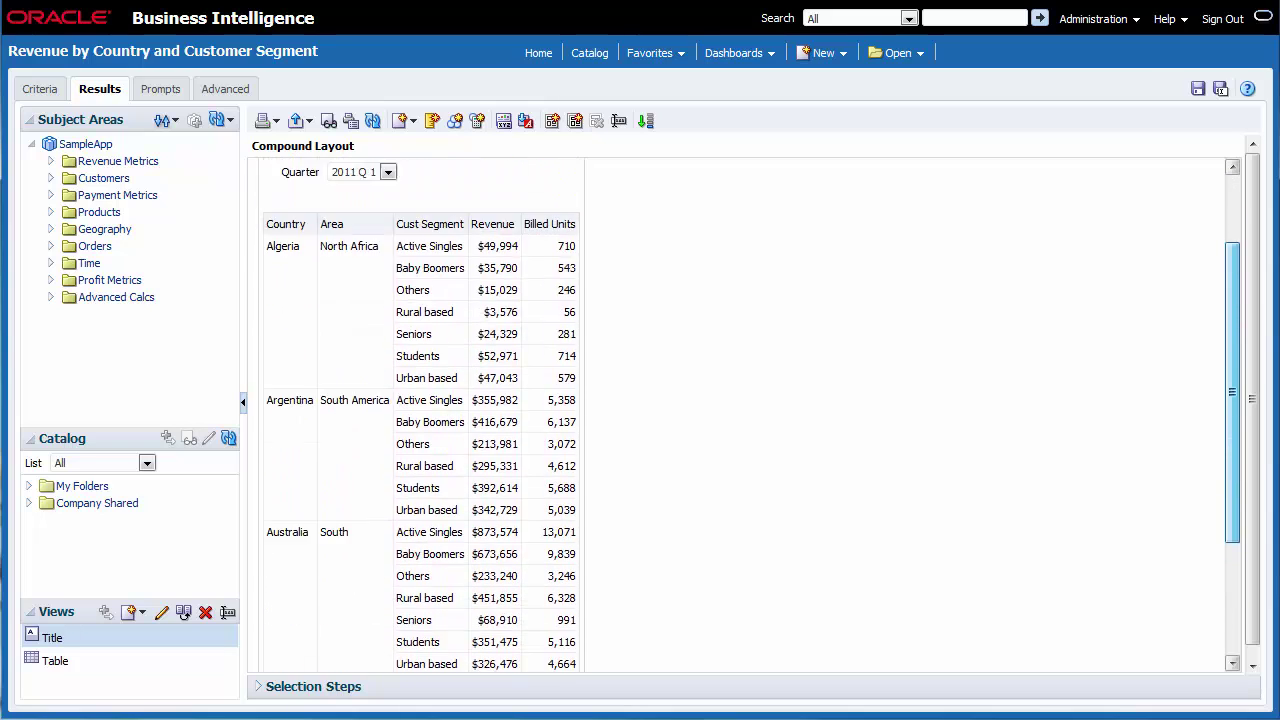
left_click(1198, 90)
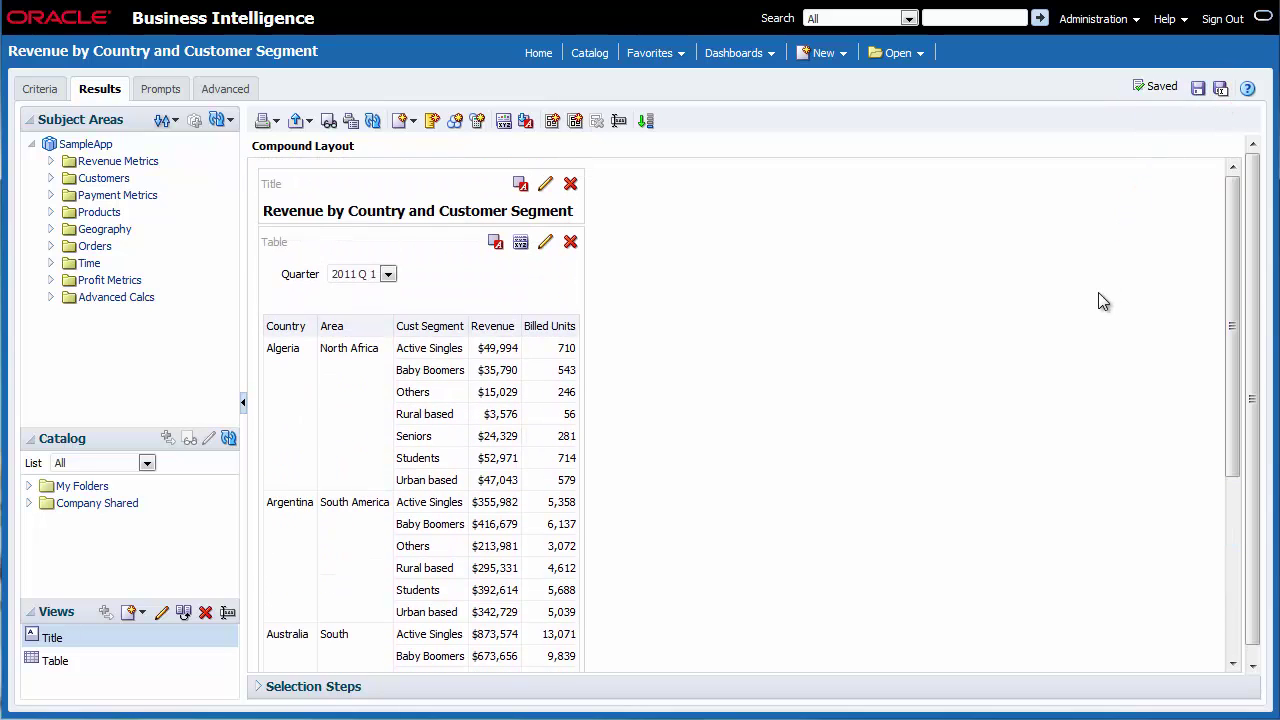